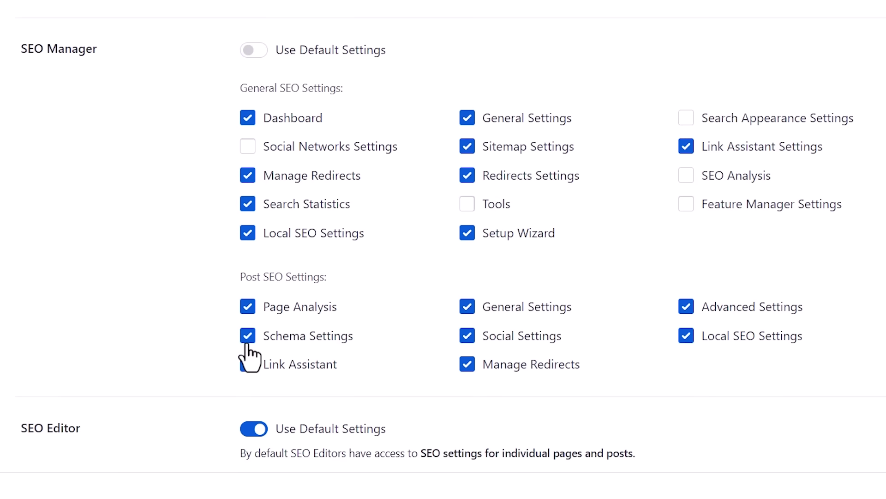
# Remove the SEO Manager's post-level Manage Redirects permission in Access Control.
pyautogui.click(467, 364)
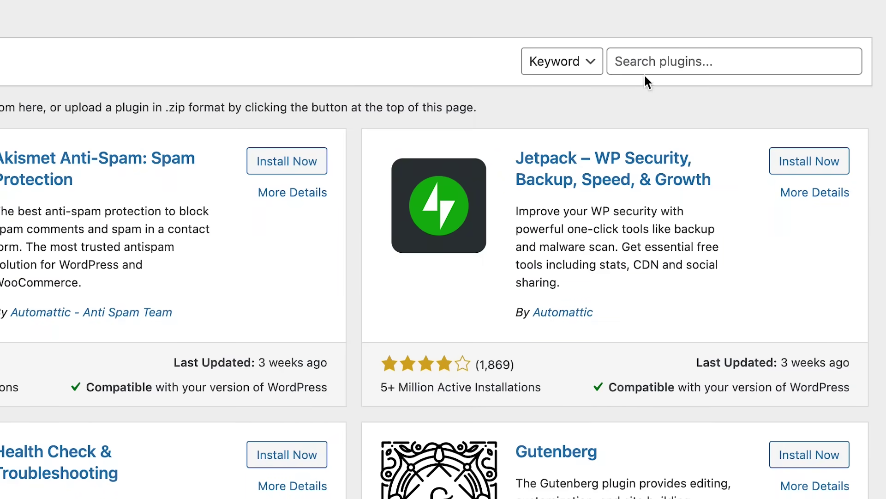
# Search the WordPress plugin directory for 'all'.
pyautogui.click(660, 66)
pyautogui.write('all')
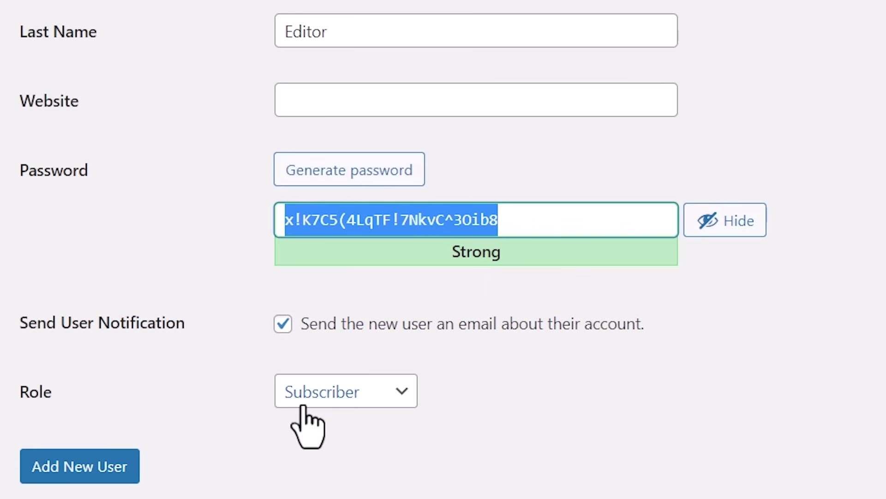
pyautogui.click(310, 400)
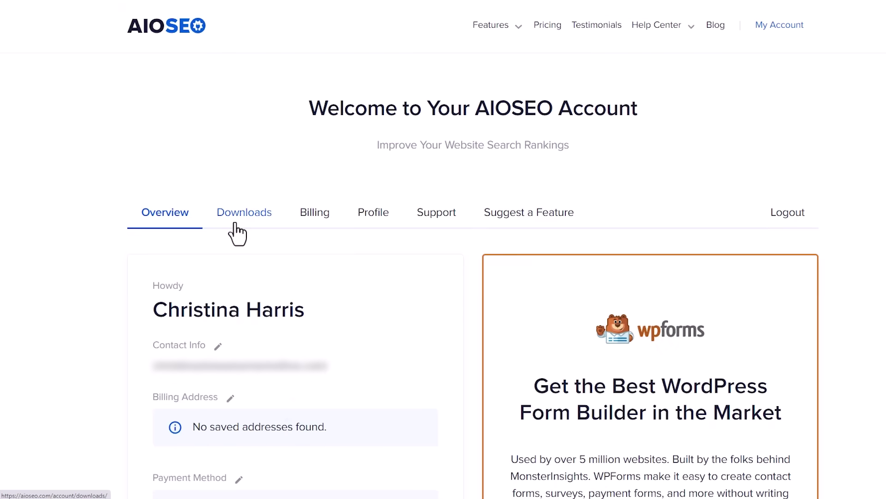
# Download the AIOSEO Pro zip from the account's Downloads page and copy the license key.
pyautogui.click(243, 229)
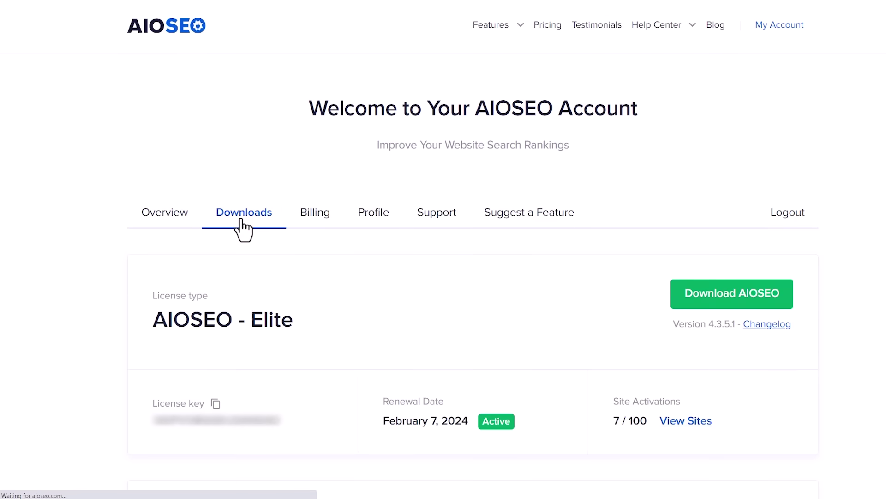
pyautogui.click(707, 294)
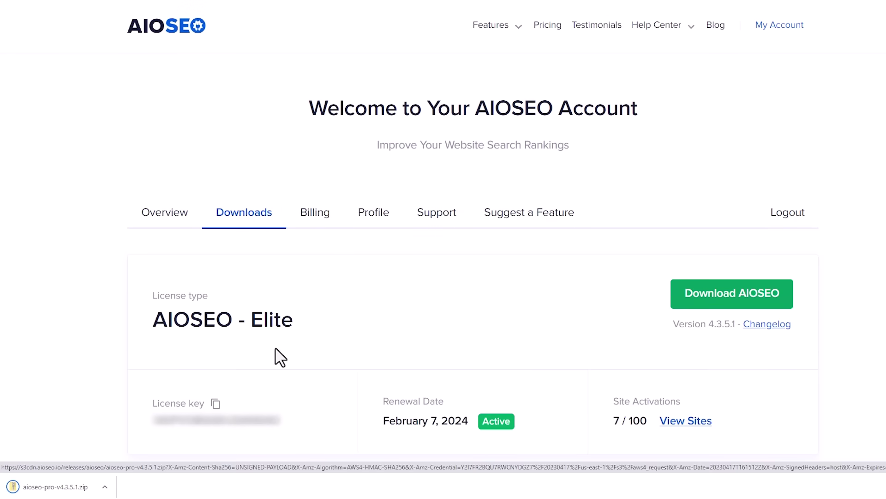
pyautogui.click(216, 405)
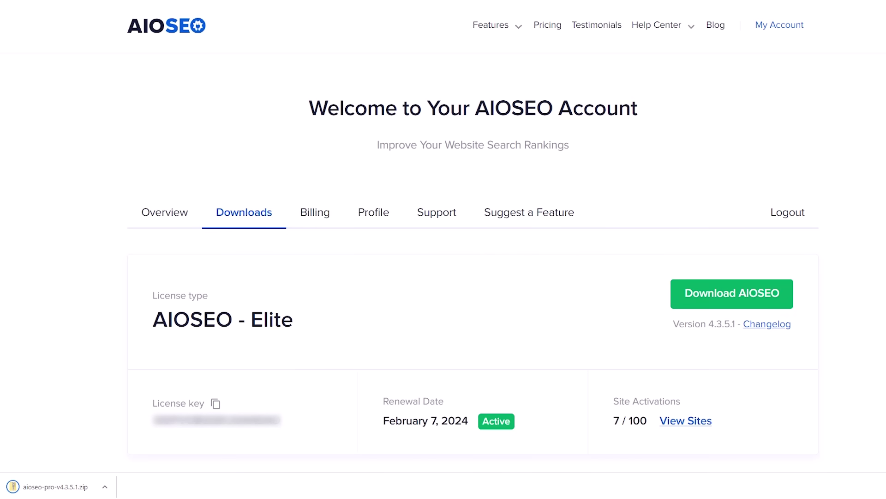
# Upload aioseo-pro-v4.3.5.1.zip under Plugins > Add New, then install and activate All in One SEO Pro.
pyautogui.hotkey('ctrl', 'Tab')
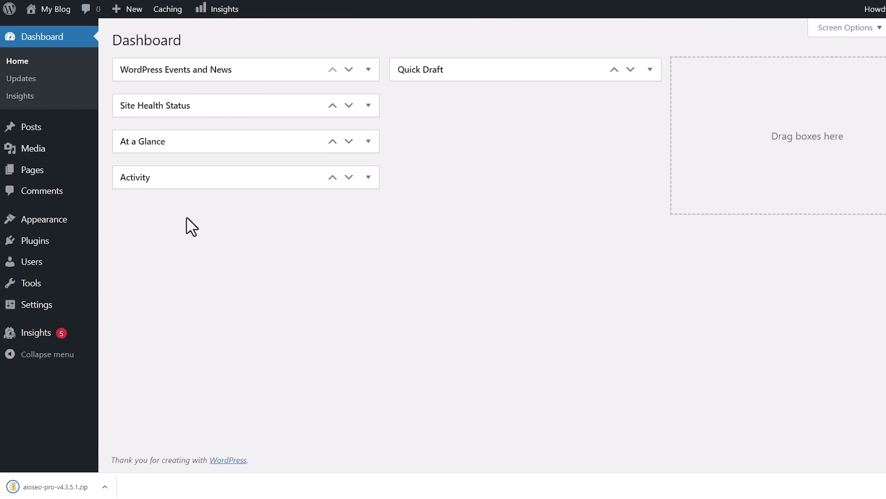
pyautogui.moveTo(27, 245)
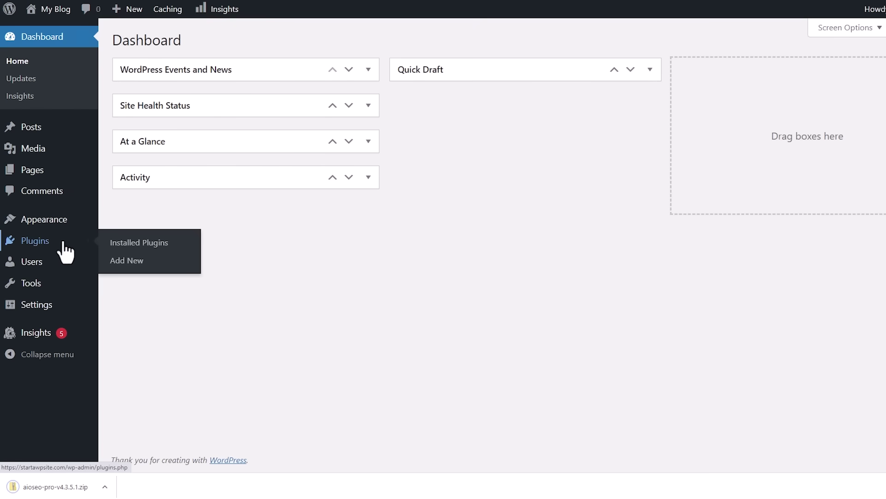
pyautogui.click(141, 269)
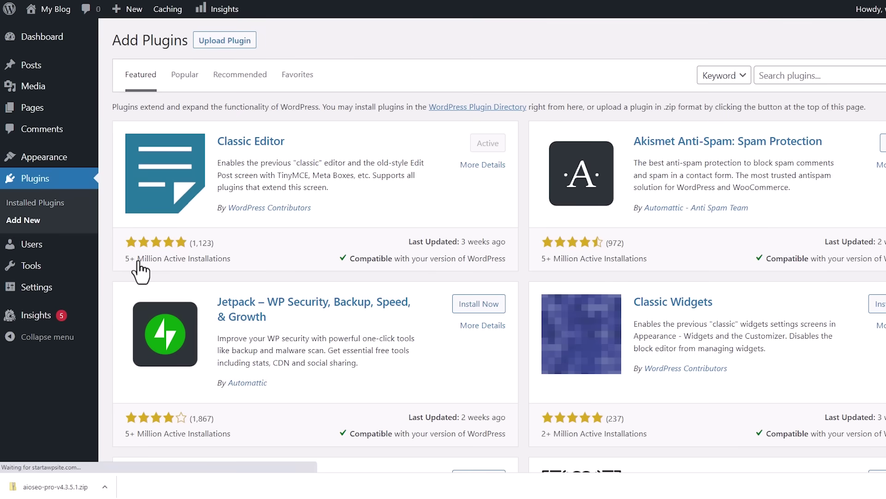
pyautogui.click(231, 44)
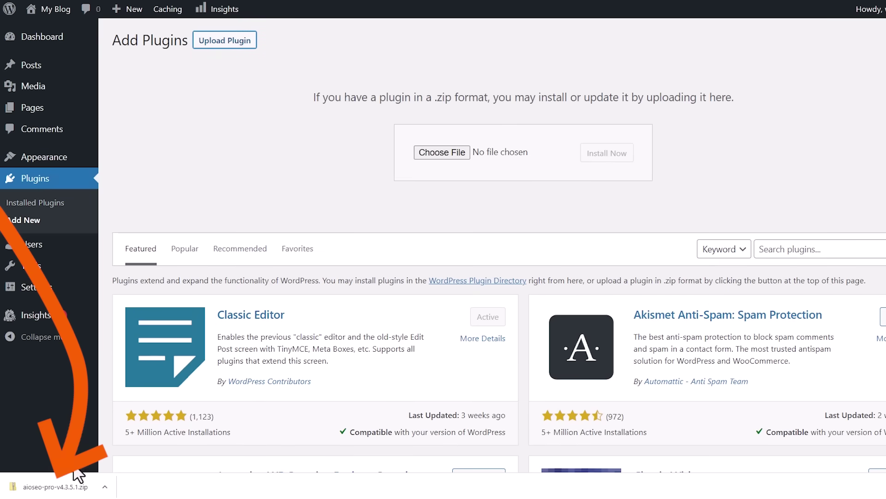
pyautogui.moveTo(54, 488); pyautogui.dragTo(447, 154)
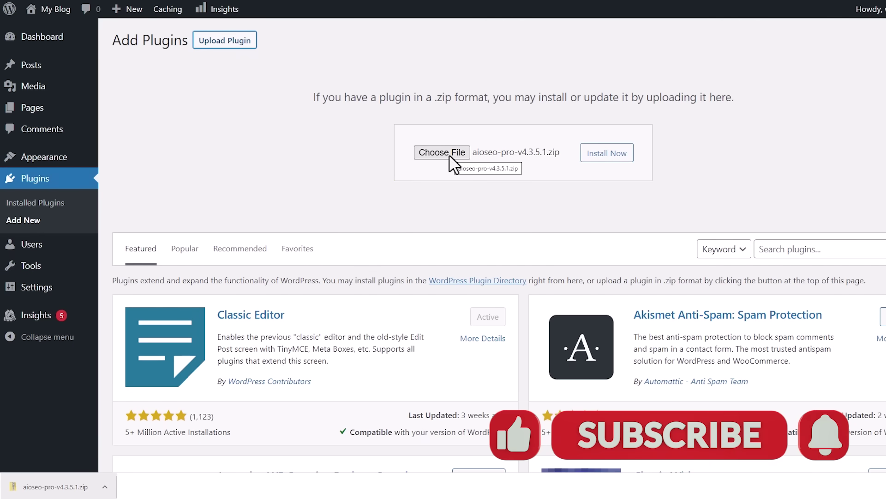
pyautogui.click(620, 159)
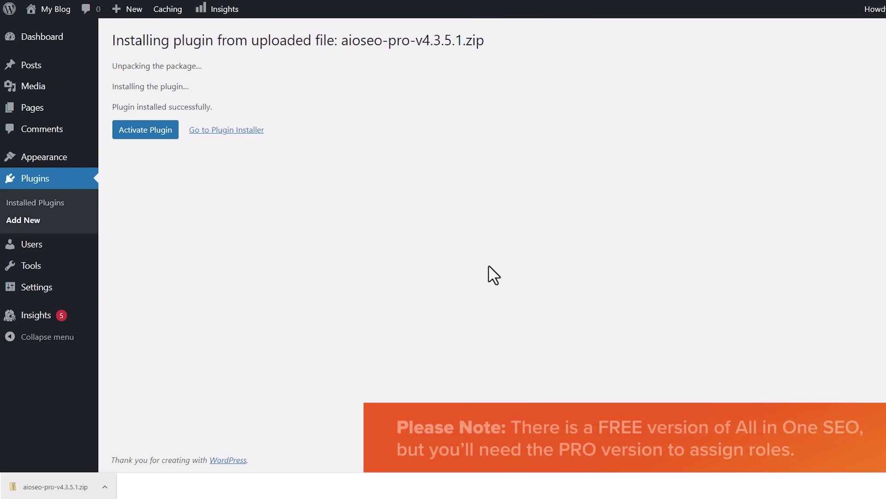
pyautogui.click(149, 135)
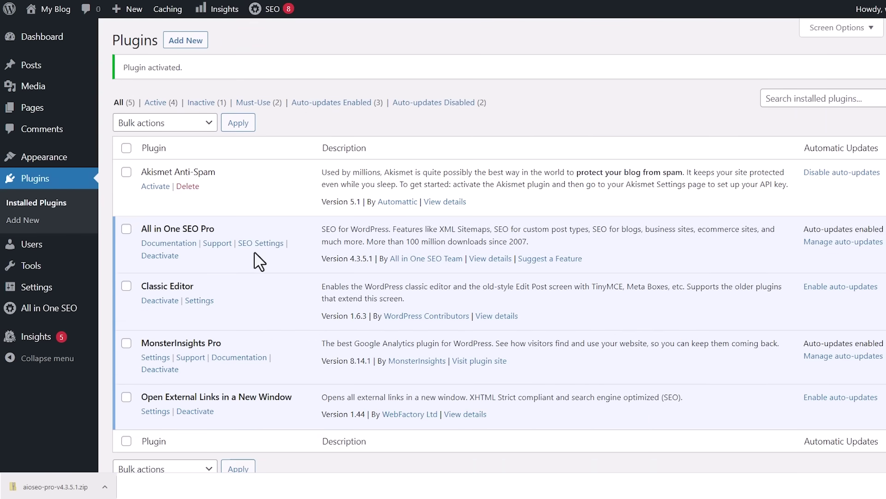
# Create a new user with the SEO Manager role, without sending the user notification email.
pyautogui.moveTo(50, 253)
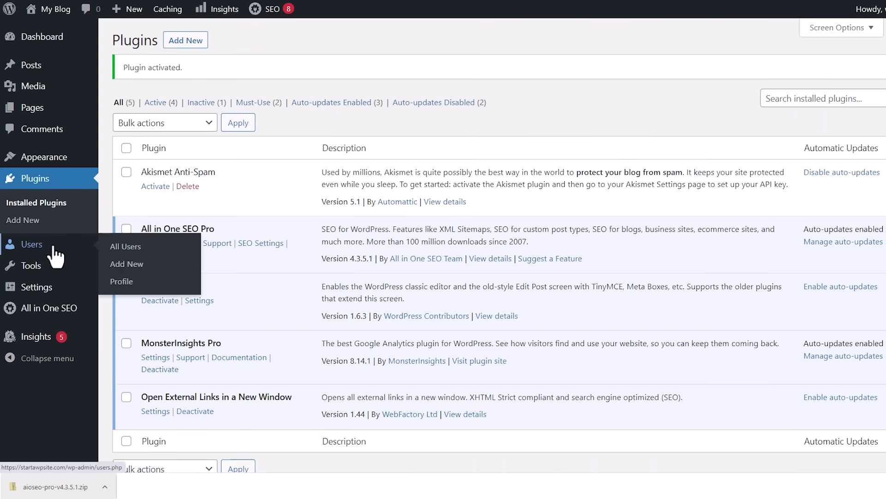
pyautogui.click(127, 264)
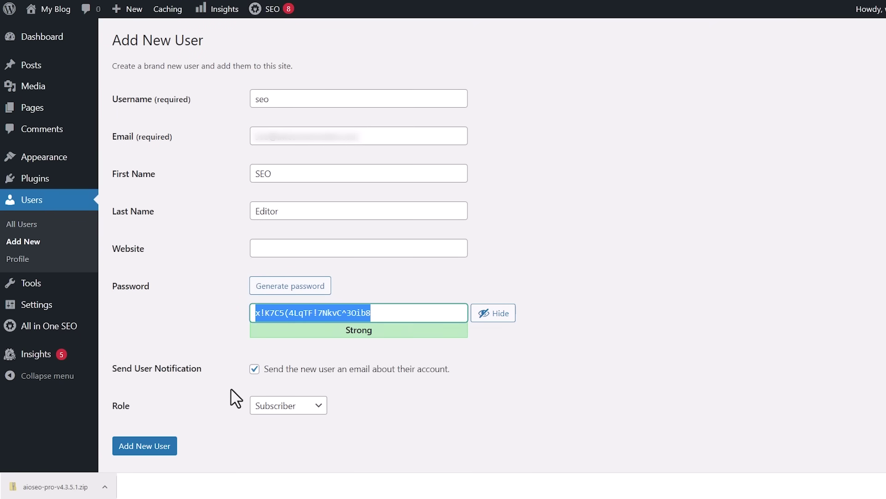
pyautogui.click(271, 409)
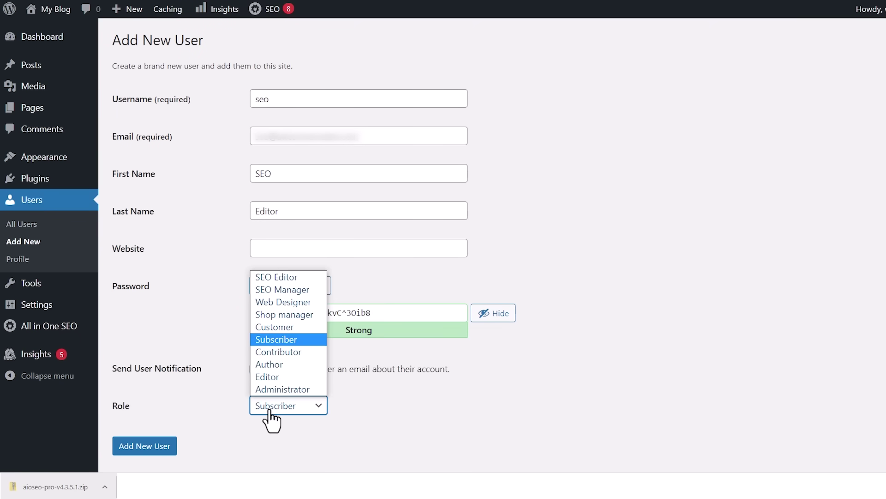
pyautogui.click(278, 290)
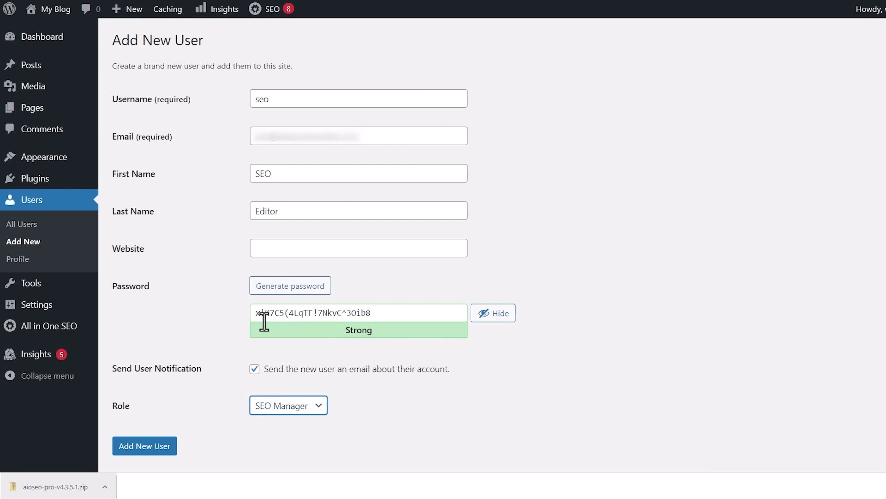
pyautogui.click(255, 369)
pyautogui.click(153, 445)
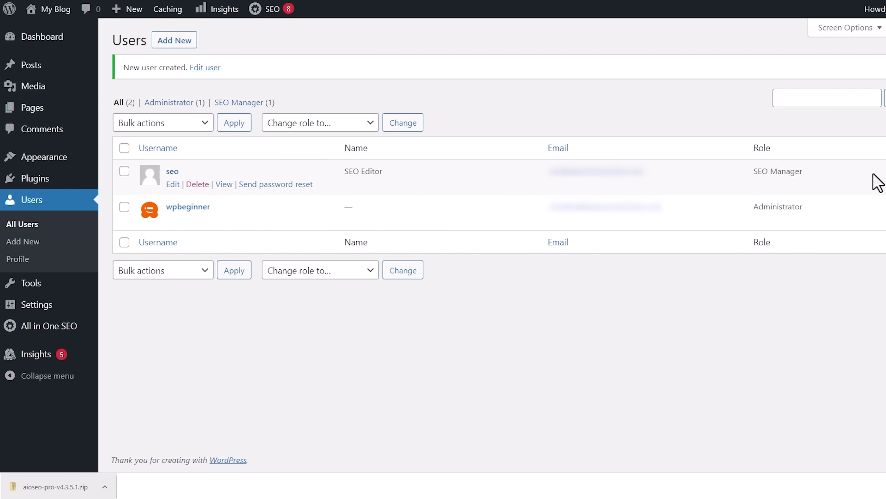
# In All in One SEO Access Control, turn off Use Default Settings for SEO Manager.
pyautogui.moveTo(52, 329)
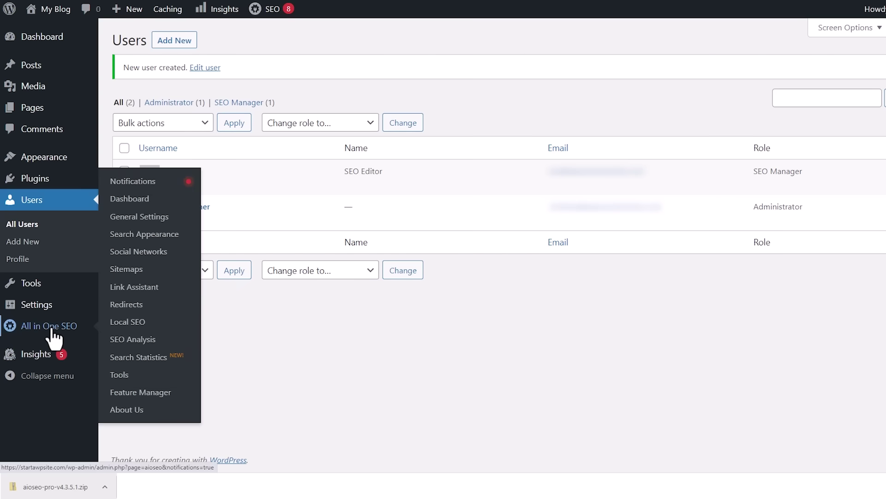
pyautogui.click(141, 226)
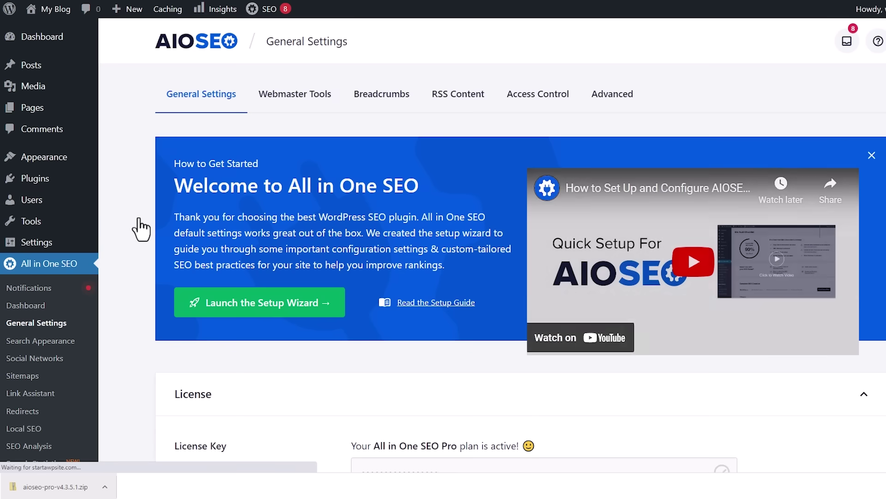
pyautogui.click(547, 104)
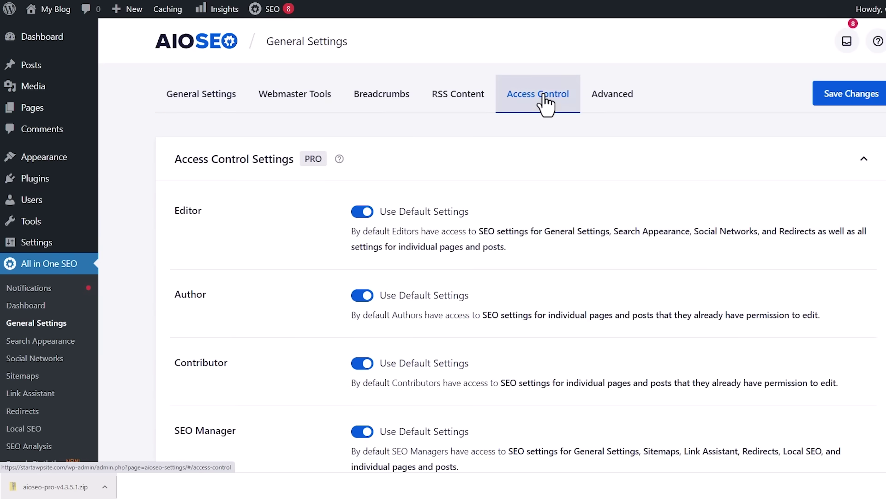
pyautogui.scroll(-5, 603, 161)
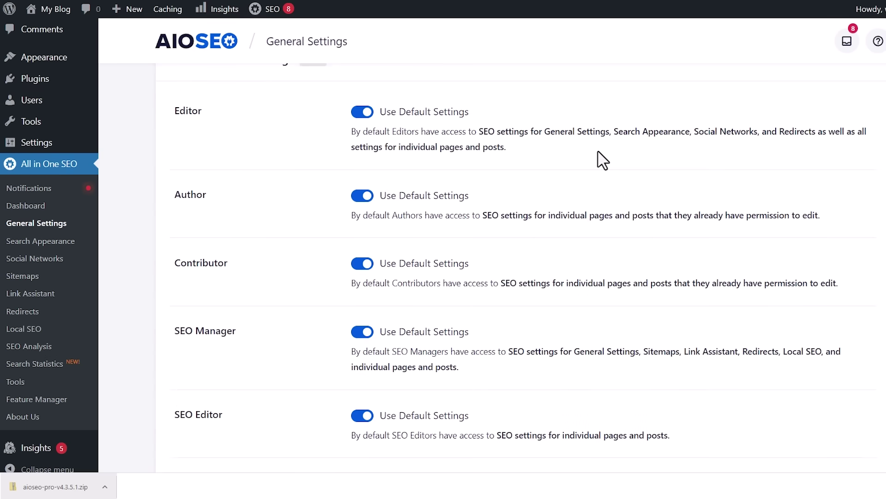
pyautogui.scroll(-2, 603, 161)
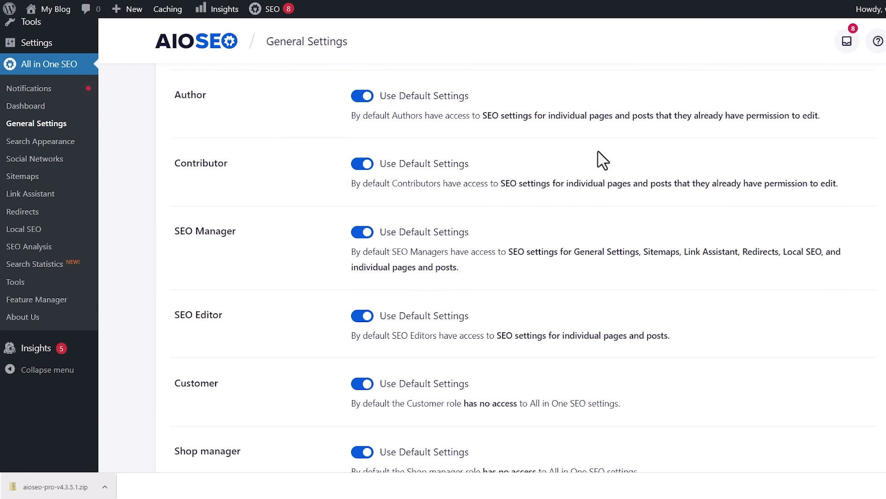
pyautogui.click(359, 235)
# Uncheck post-level Manage Redirects, Social Settings, General Settings and Setup Wizard, enable SEO Analysis, and save.
pyautogui.scroll(-2, 332, 253)
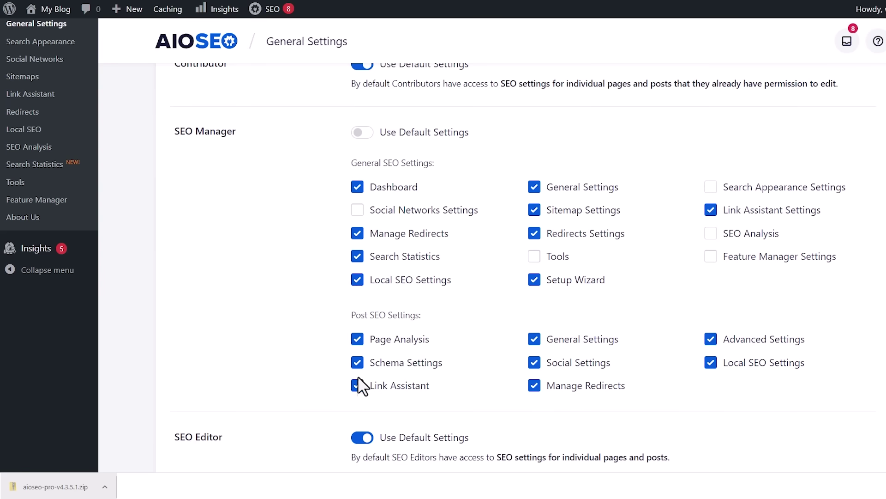
pyautogui.click(534, 385)
pyautogui.click(534, 362)
pyautogui.click(534, 339)
pyautogui.click(534, 279)
pyautogui.click(710, 233)
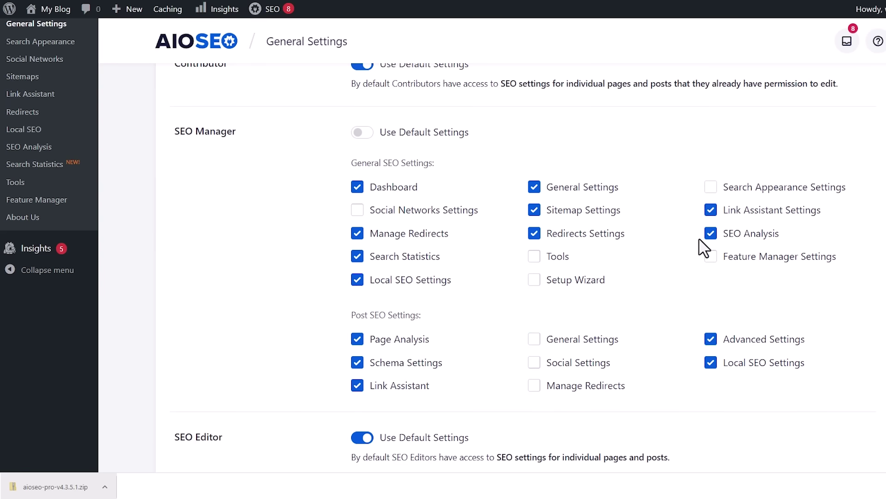
pyautogui.scroll(-1, 715, 270)
pyautogui.scroll(2, 681, 268)
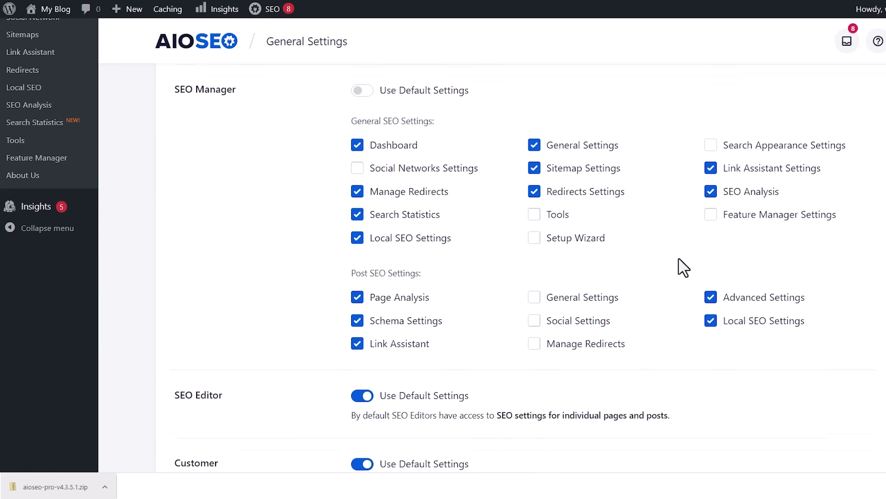
pyautogui.scroll(-8, 681, 268)
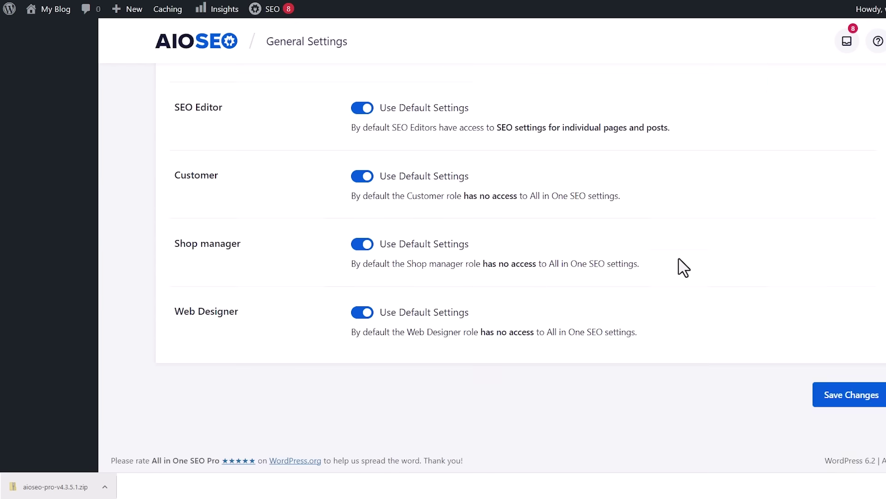
pyautogui.click(854, 401)
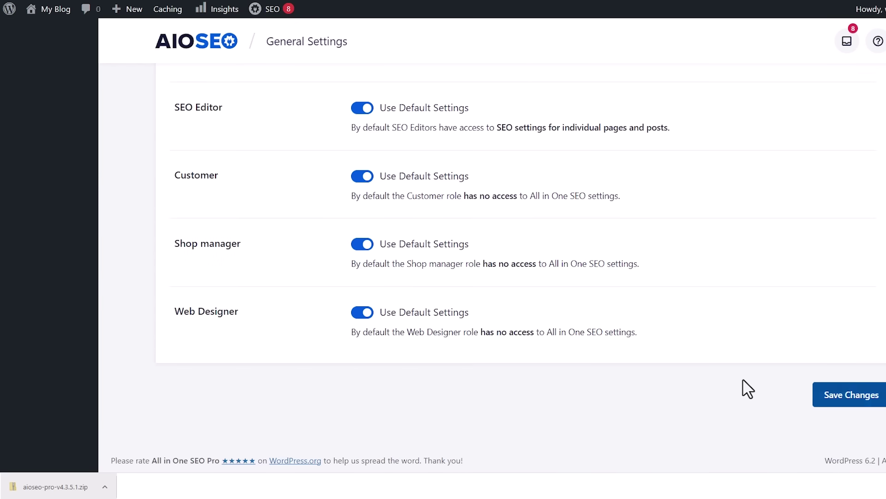
pyautogui.scroll(5, 683, 370)
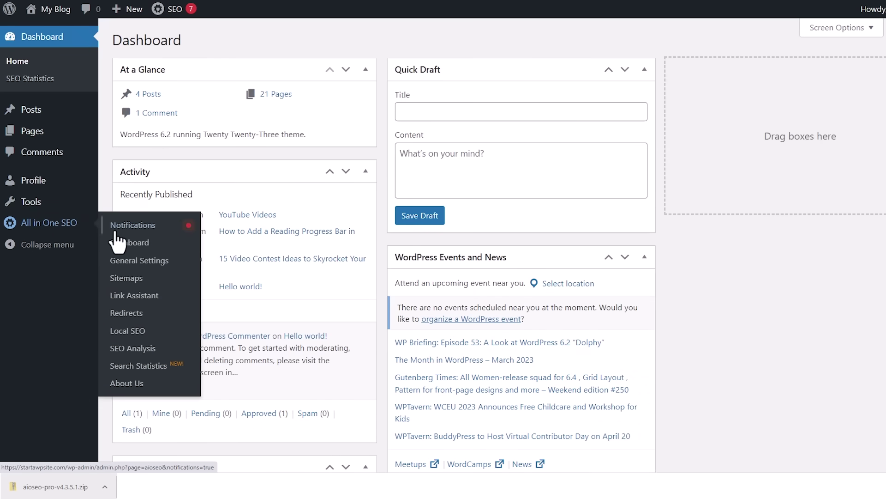
# As the SEO Manager, open All in One SEO General Settings, then view Notifications and the Dashboard.
pyautogui.click(136, 263)
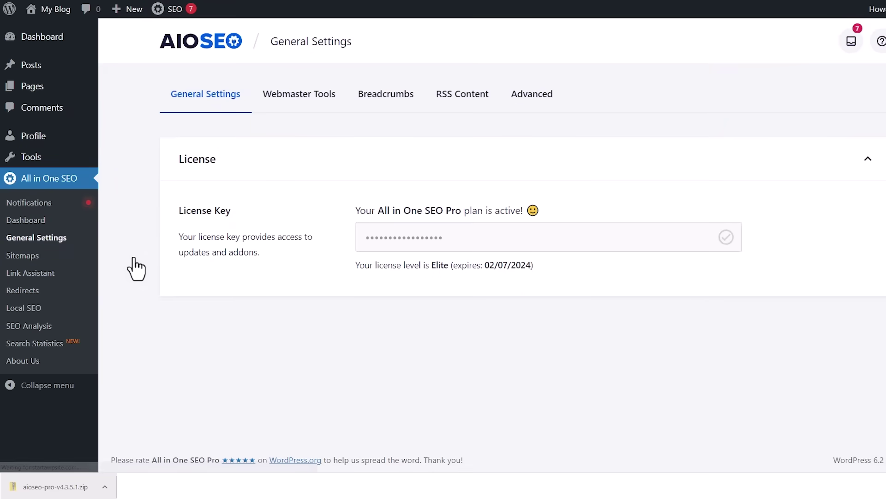
pyautogui.click(29, 203)
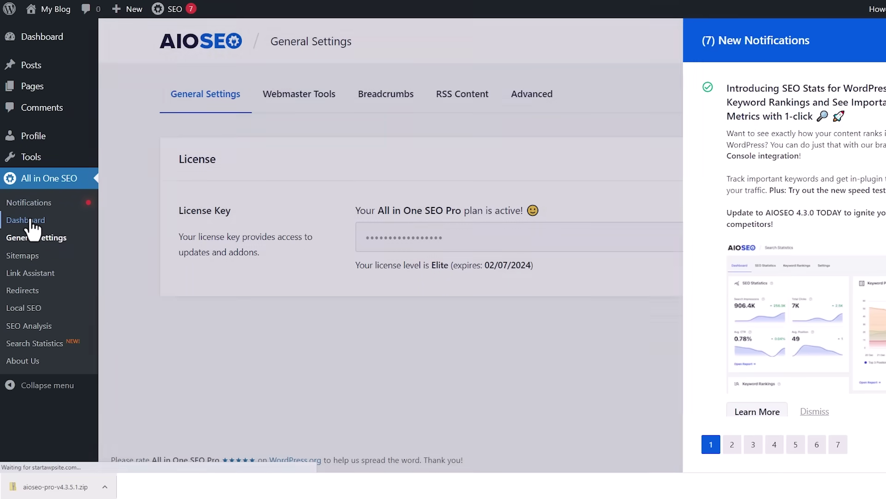
pyautogui.click(26, 220)
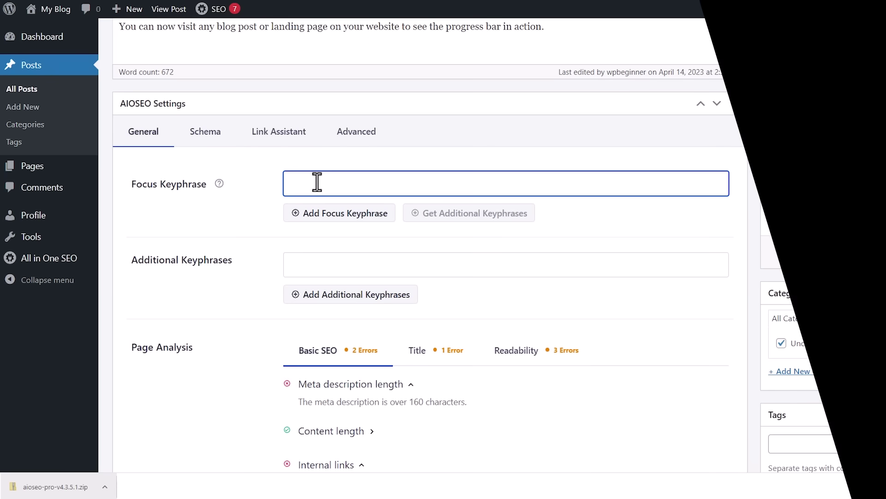